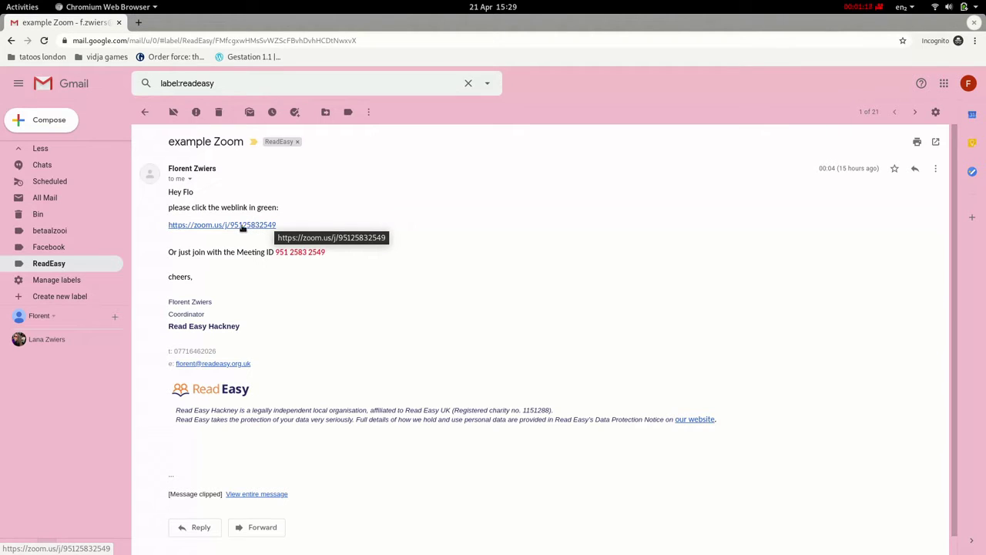
Open the zoom.us link from the email and cancel the 'Open xdg-open?' desktop app prompt
{"action": "left_click", "coordinate": [231, 225]}
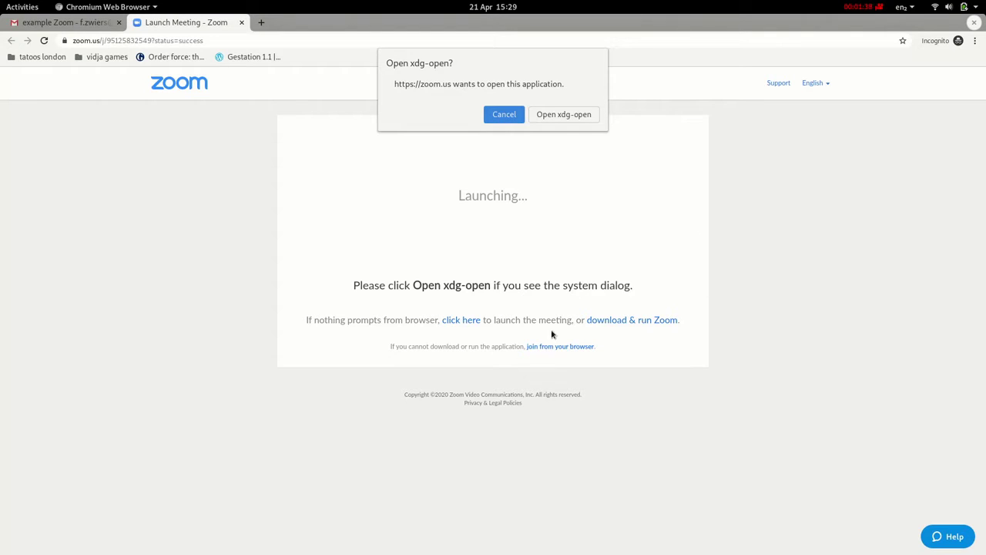
{"action": "left_click", "coordinate": [503, 116]}
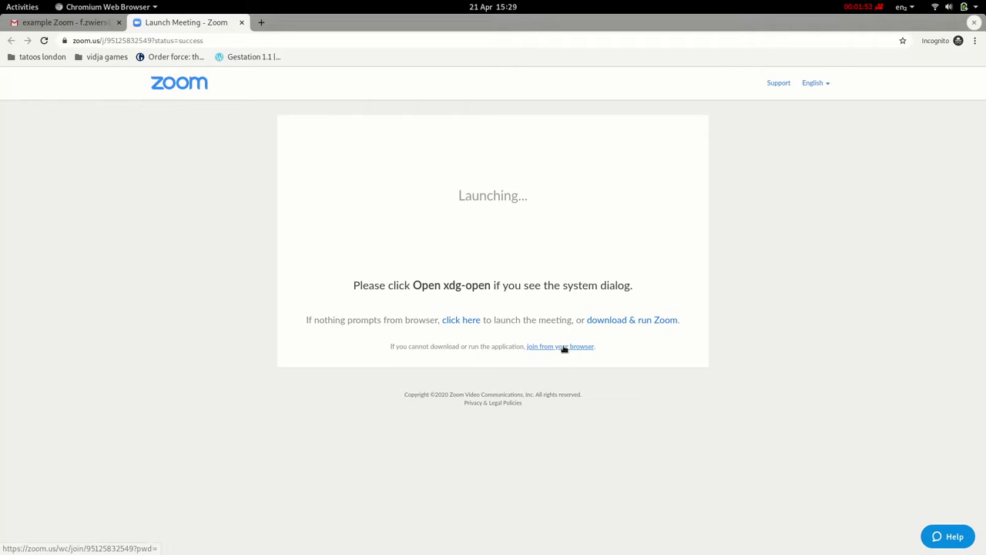
Use the 'join from your browser' link to open Zoom's web Sign In page
{"action": "left_click", "coordinate": [565, 347]}
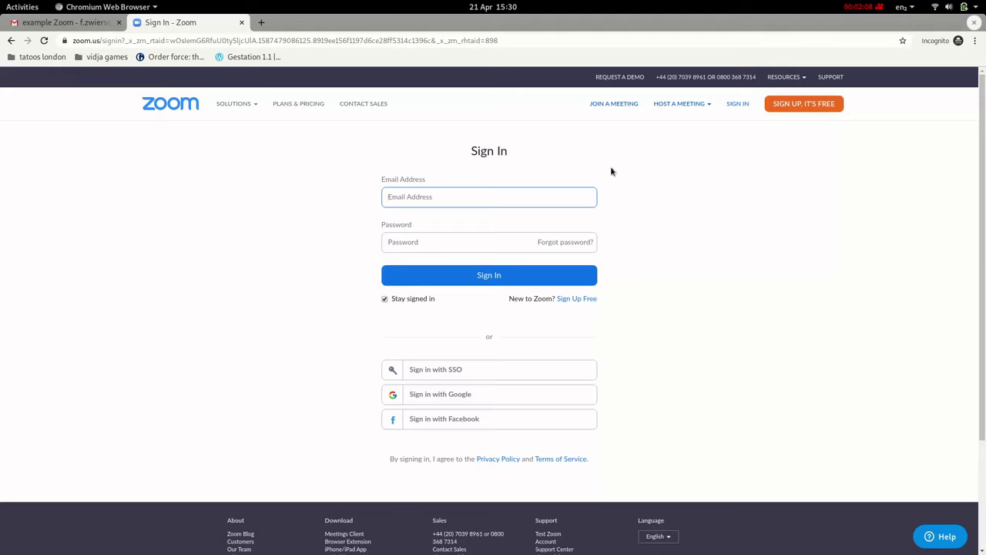
{"action": "left_click", "coordinate": [810, 117]}
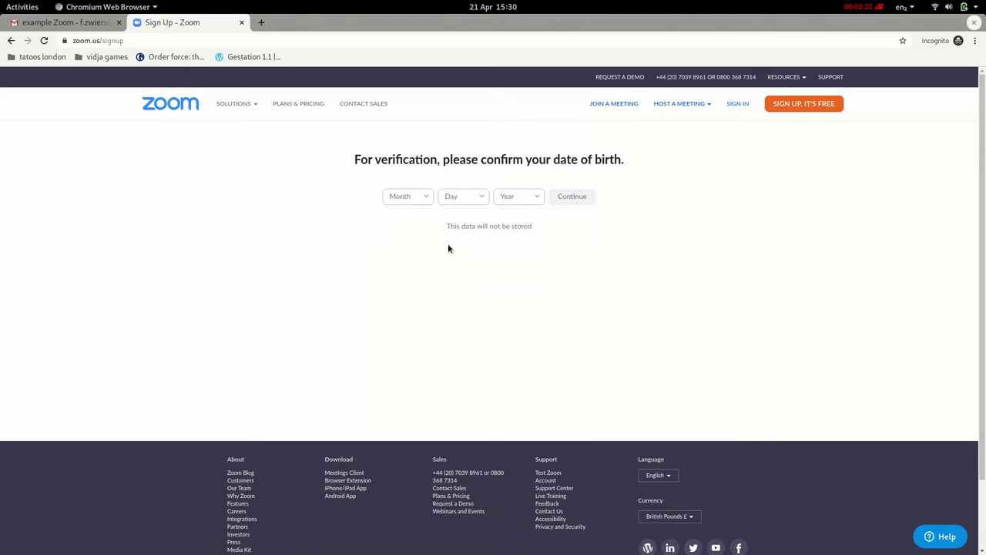
{"action": "left_click", "coordinate": [426, 198]}
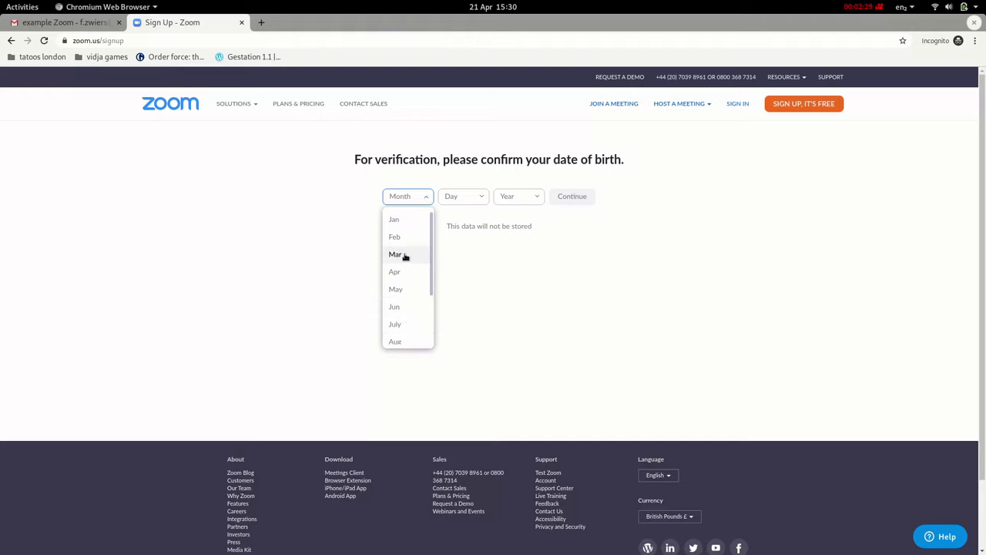
{"action": "left_click", "coordinate": [405, 255]}
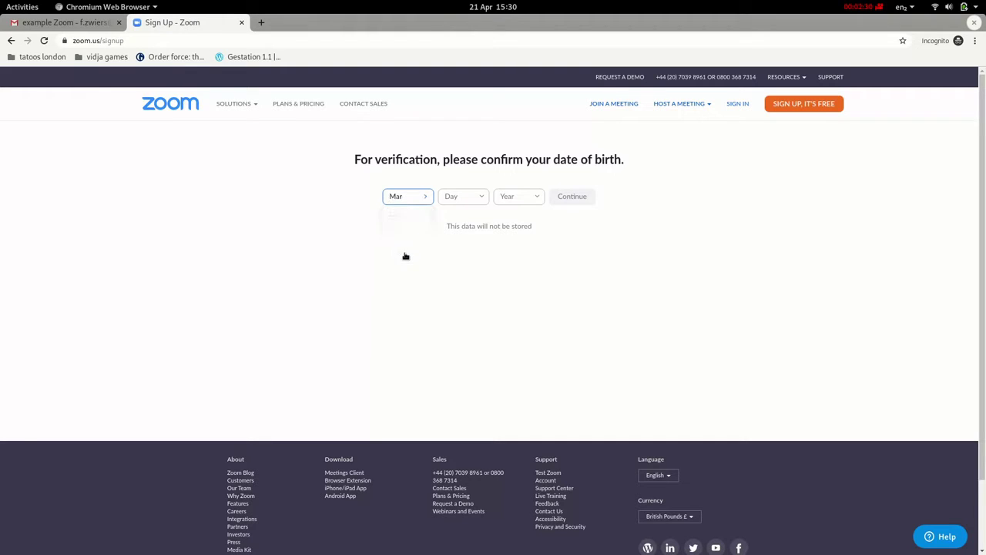
{"action": "left_click", "coordinate": [482, 198]}
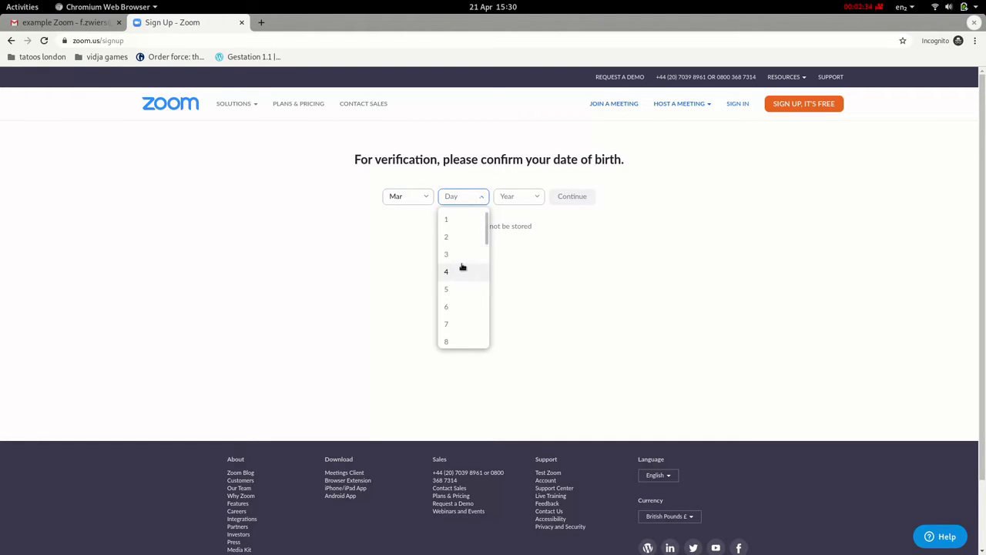
{"action": "scroll", "coordinate": [463, 346], "scroll_direction": "down", "scroll_amount": 1}
{"action": "left_click", "coordinate": [463, 332]}
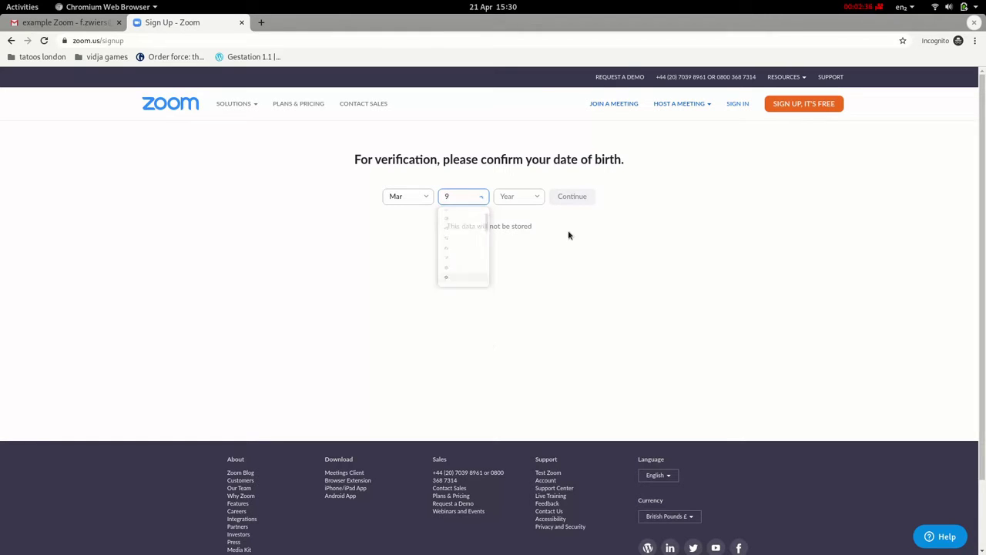
{"action": "left_click", "coordinate": [538, 199]}
{"action": "scroll", "coordinate": [521, 259], "scroll_direction": "down", "scroll_amount": 5}
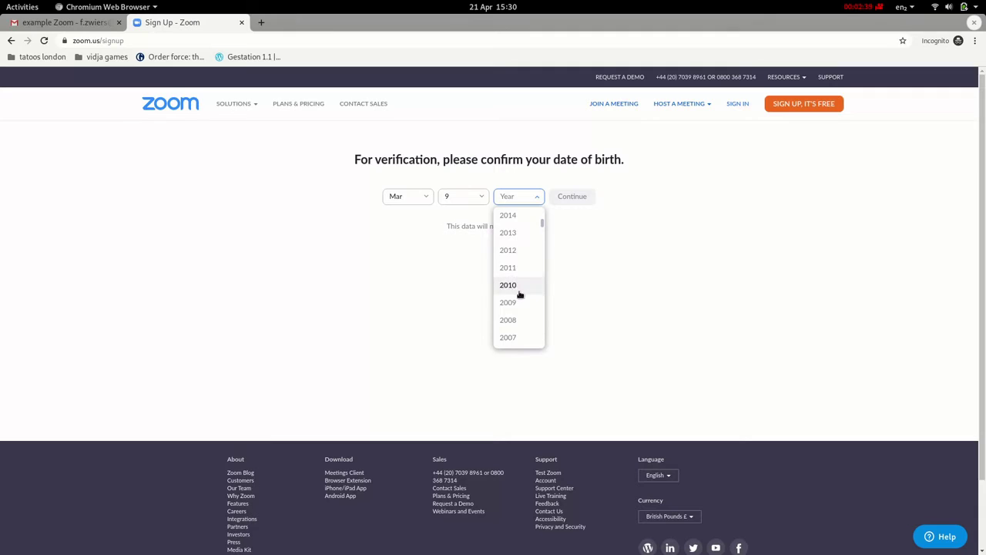
{"action": "scroll", "coordinate": [517, 296], "scroll_direction": "down", "scroll_amount": 6}
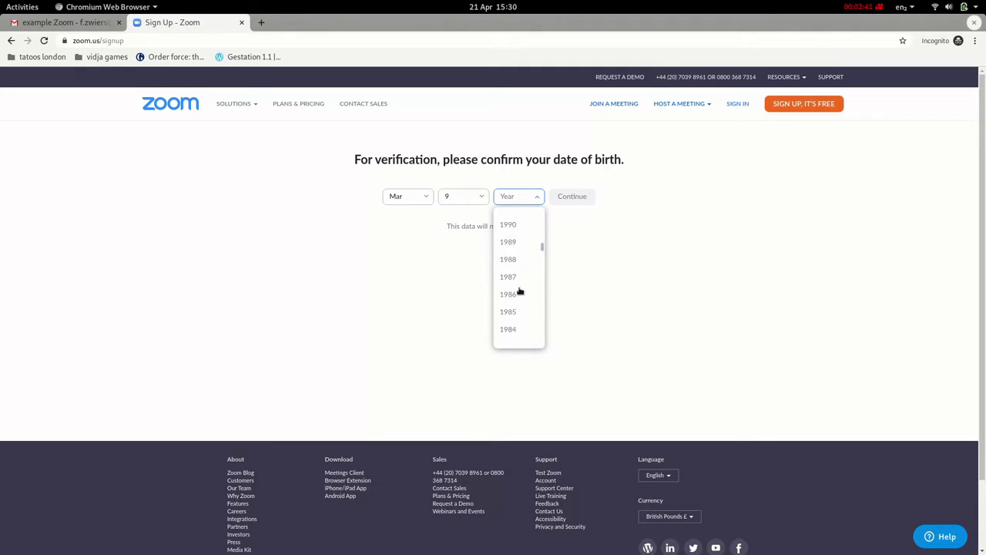
{"action": "left_click", "coordinate": [517, 224]}
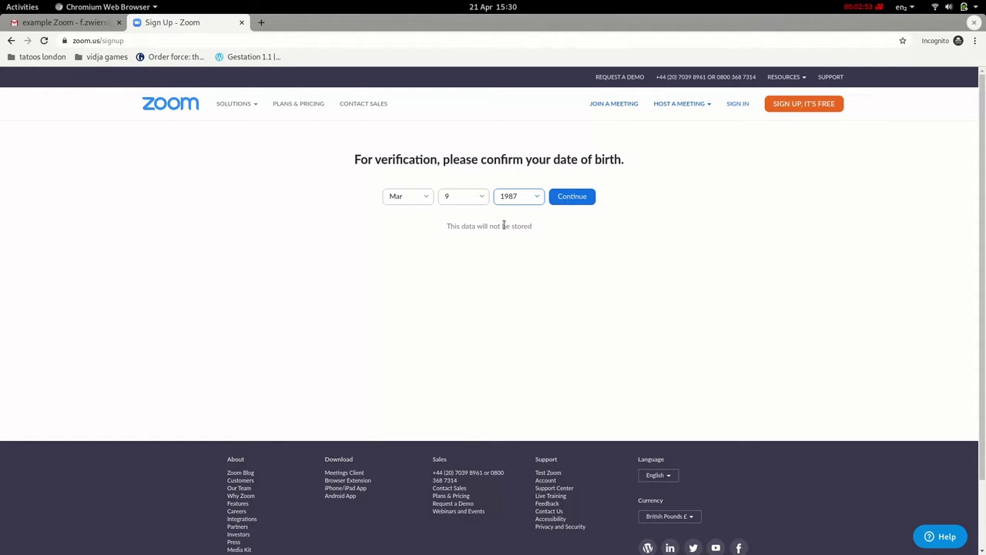
Continue past the birth date check and sign up with the user's Gmail address
{"action": "left_click", "coordinate": [573, 198]}
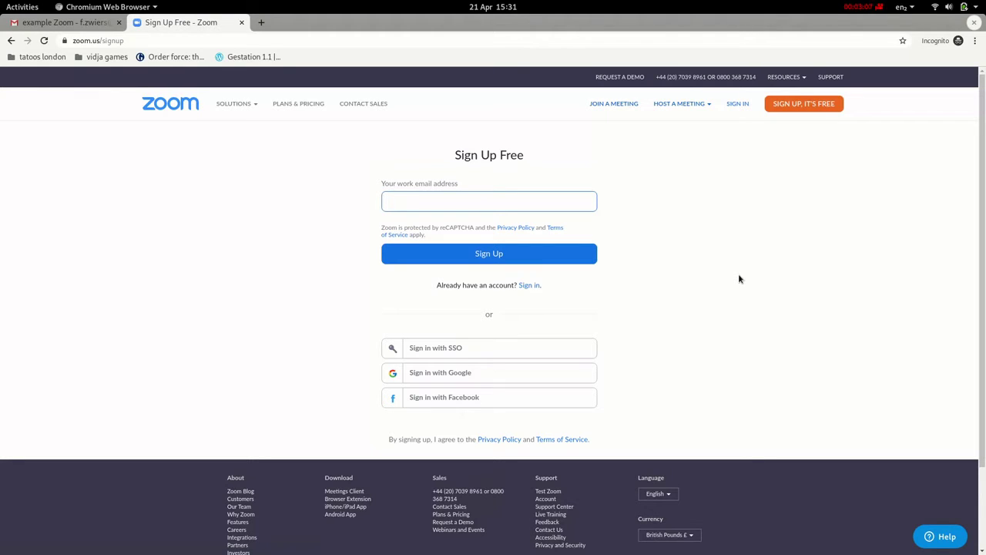
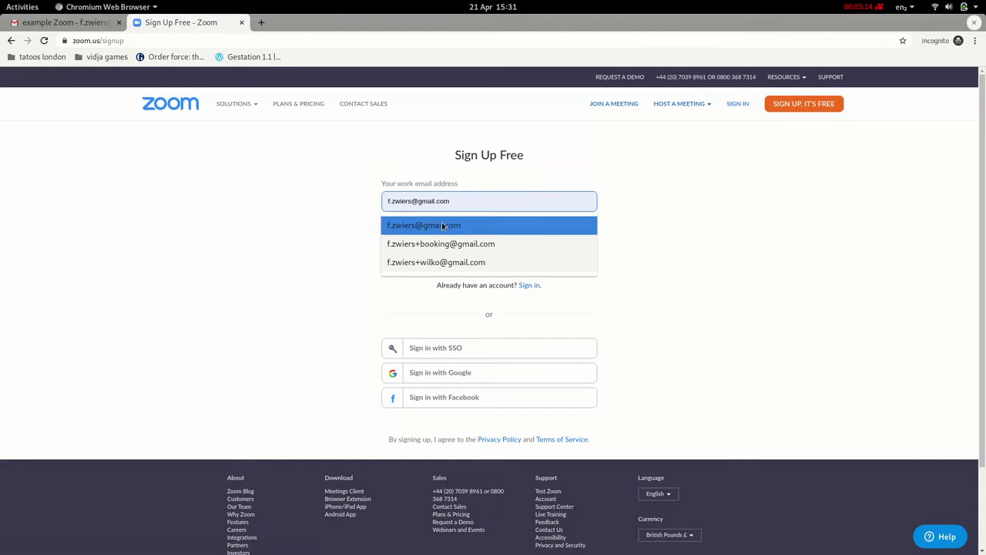
{"action": "left_click", "coordinate": [476, 222]}
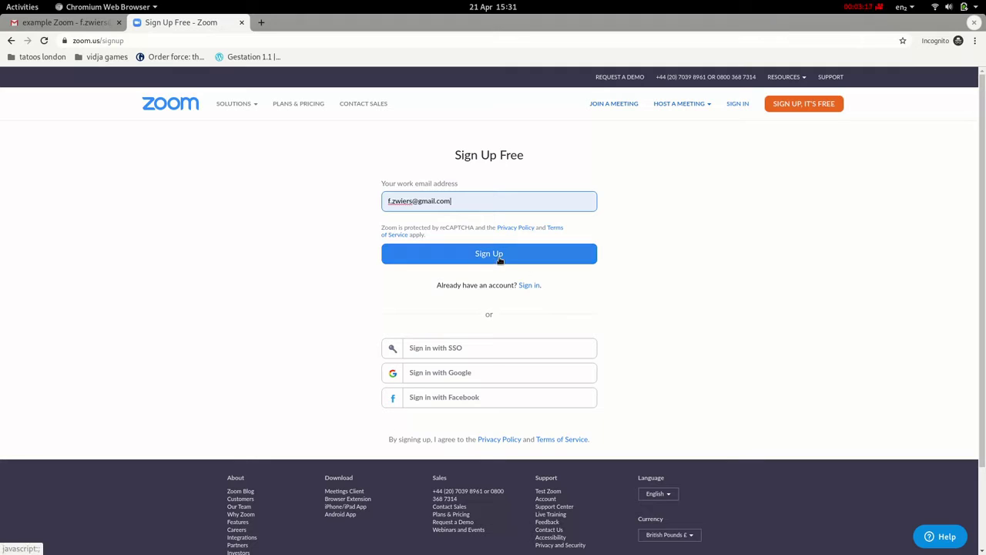
{"action": "left_click", "coordinate": [550, 259]}
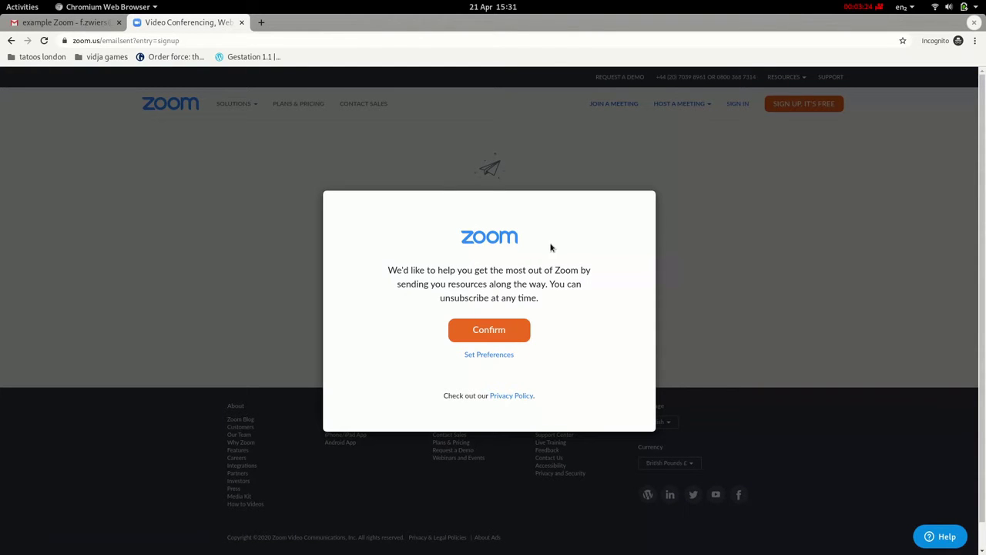
Confirm the Zoom resources consent to reach the 'We've sent an email' page
{"action": "left_click", "coordinate": [522, 339]}
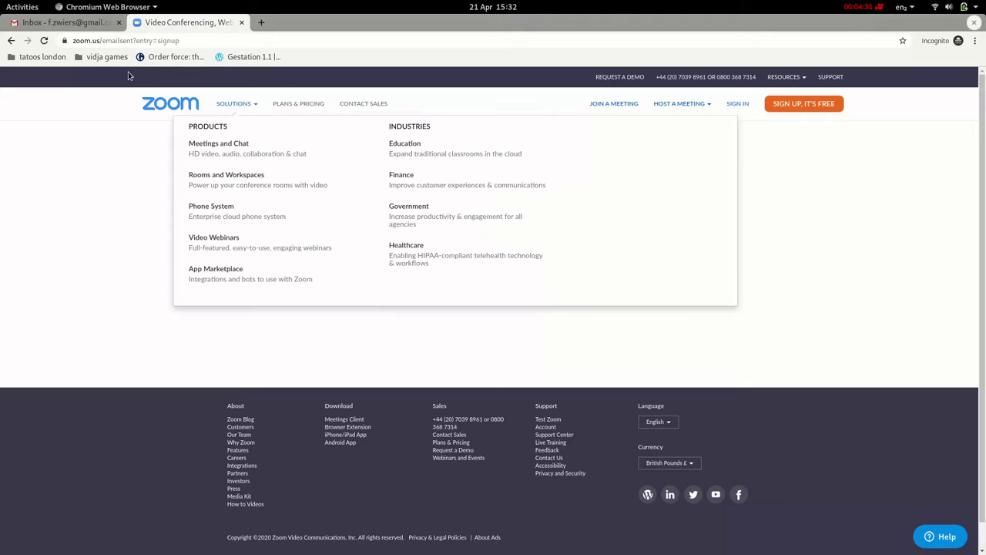
In Gmail's Promotions, open the 'Please activate your Zoom account' email and choose Activate Account
{"action": "left_click", "coordinate": [89, 23]}
{"action": "left_click", "coordinate": [471, 142]}
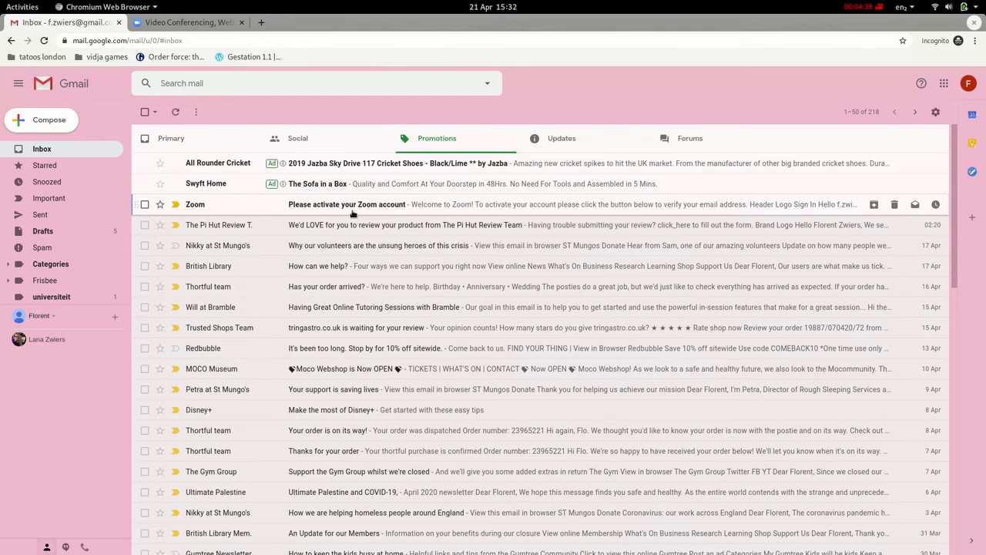
{"action": "left_click", "coordinate": [390, 209]}
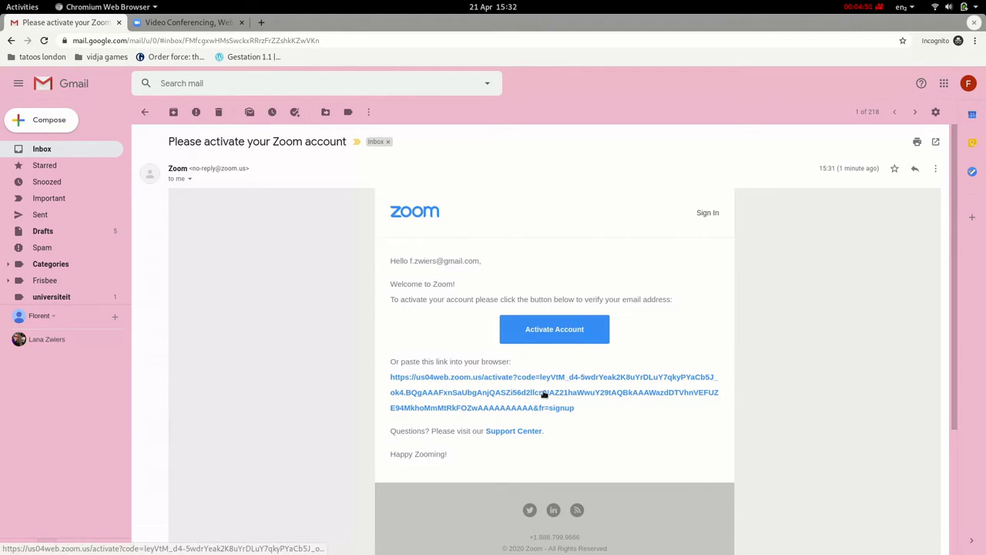
{"action": "left_click", "coordinate": [560, 336]}
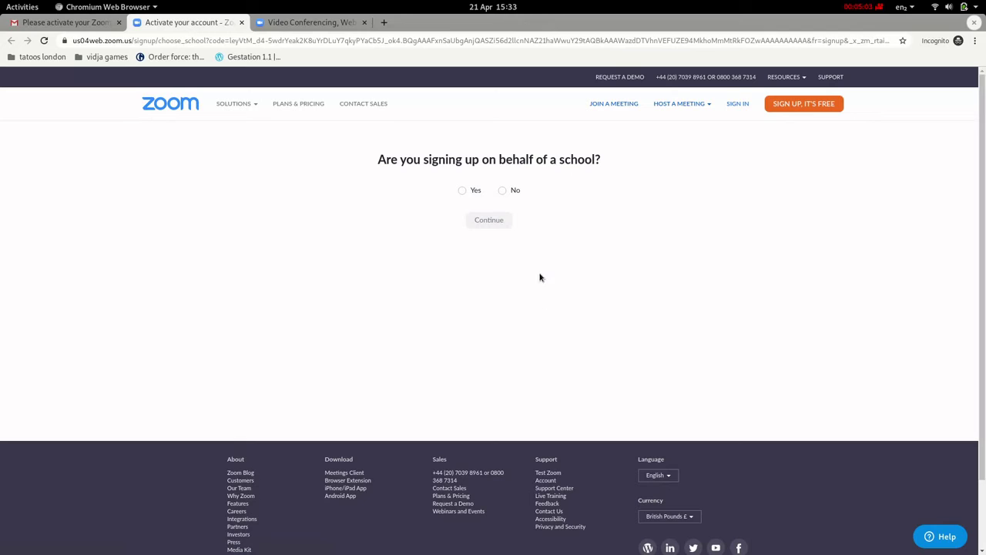
Answer No to the school question and continue to the Welcome to Zoom form
{"action": "left_click", "coordinate": [501, 191]}
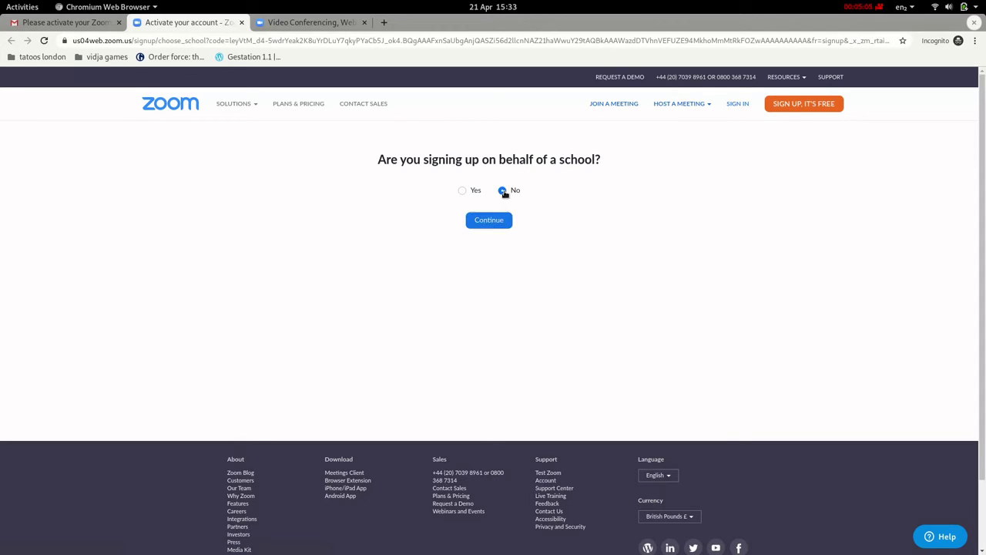
{"action": "left_click", "coordinate": [493, 223]}
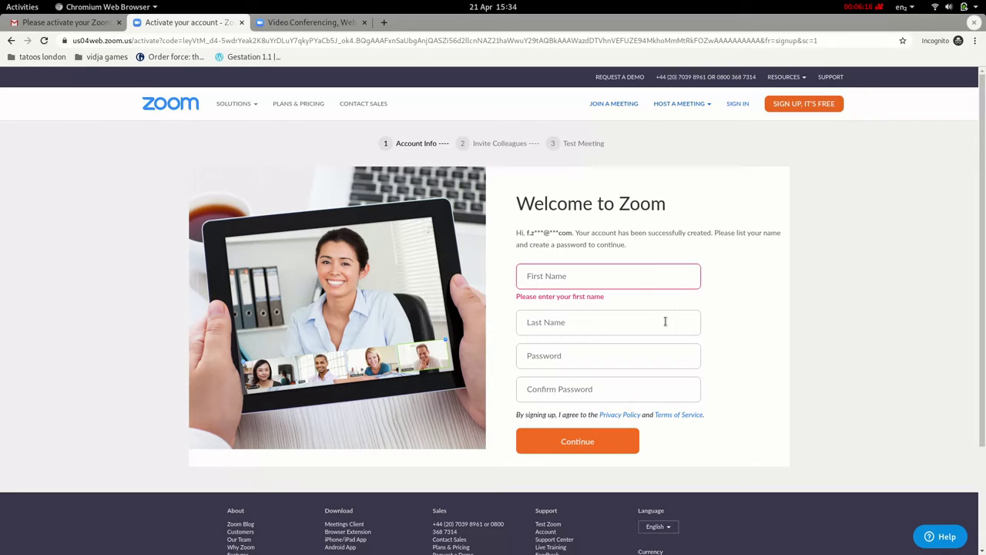
Enter the user's first name and last name in the Welcome to Zoom form
{"action": "left_click", "coordinate": [644, 275]}
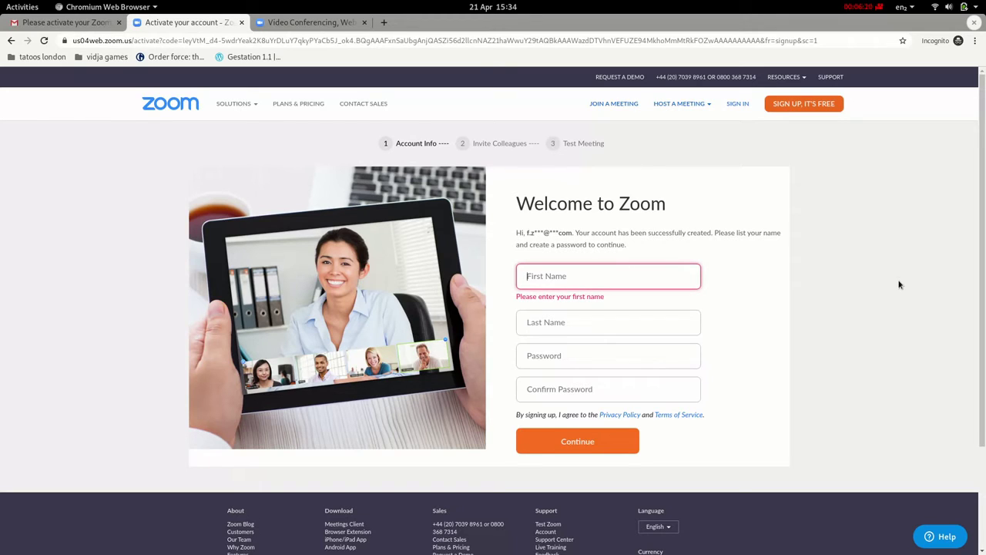
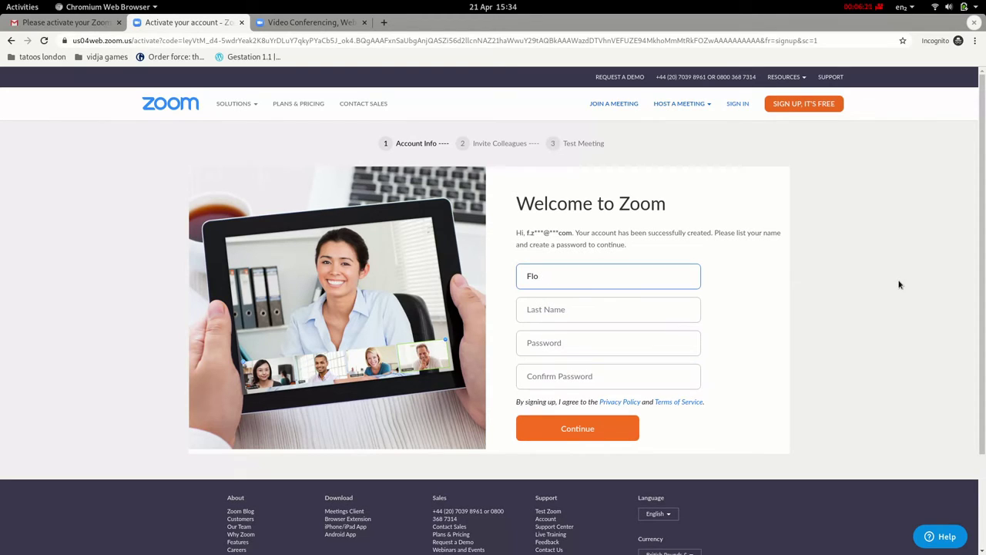
{"action": "key", "text": "Tab"}
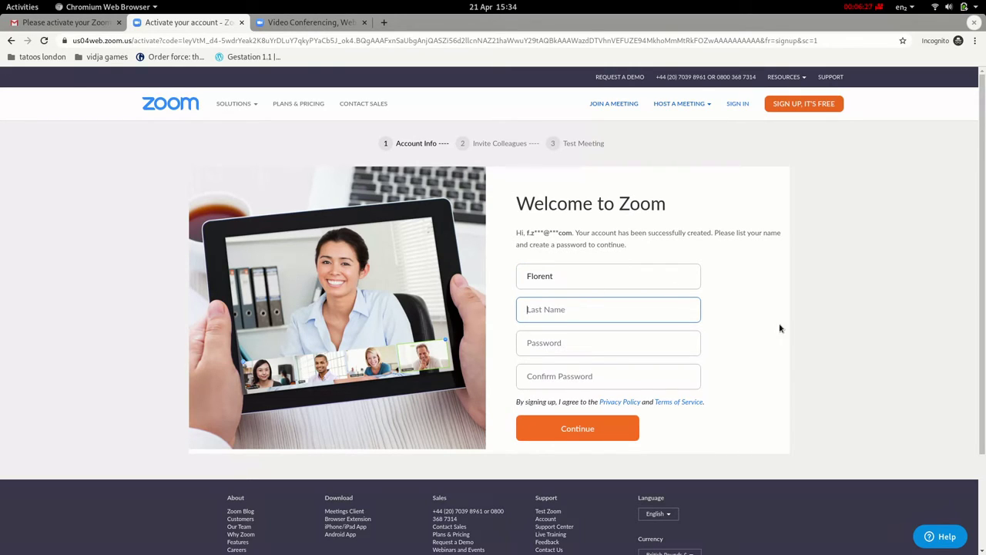
{"action": "left_click", "coordinate": [770, 318]}
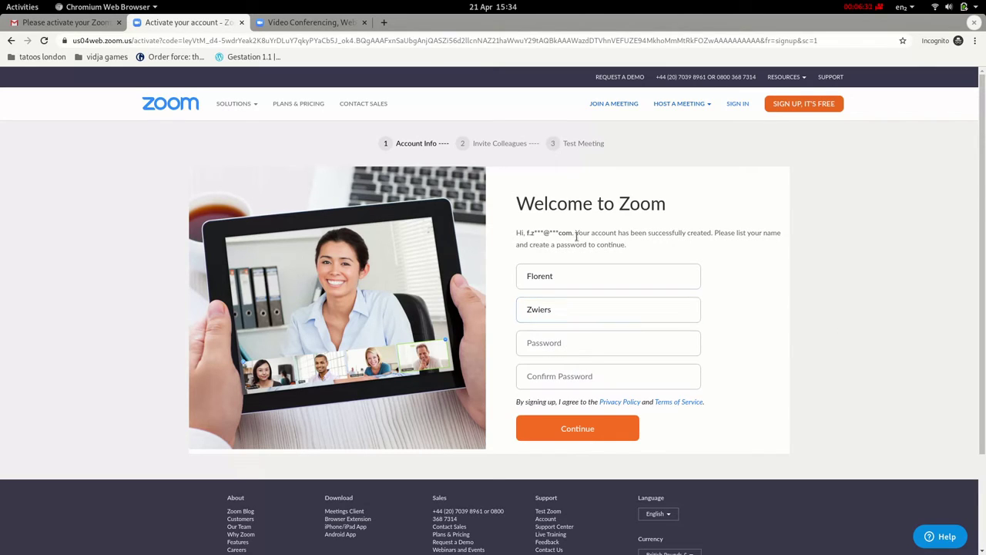